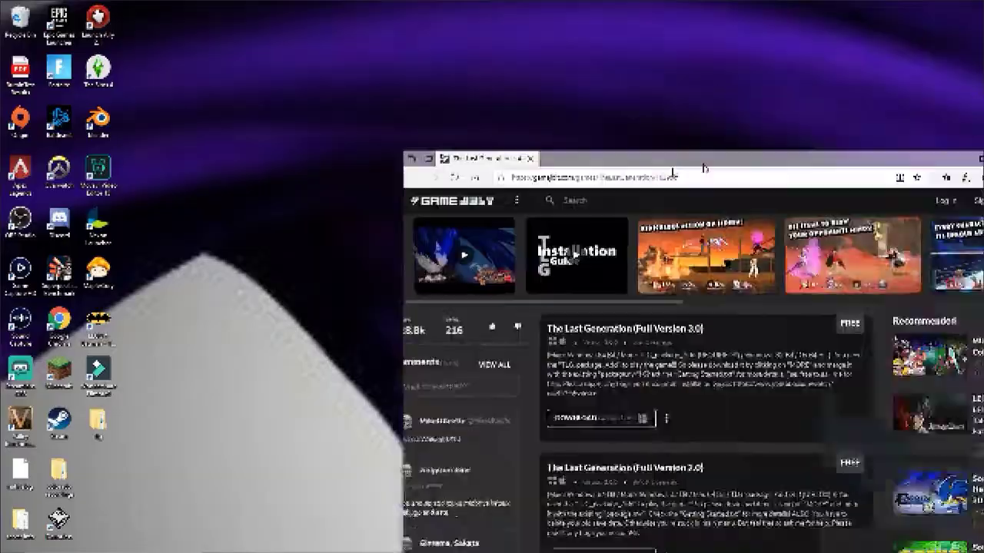
Maximize The Last Generation's Game Jolt page and check the Full Version 3.0 download options.
drag(702, 167, 679, 5)
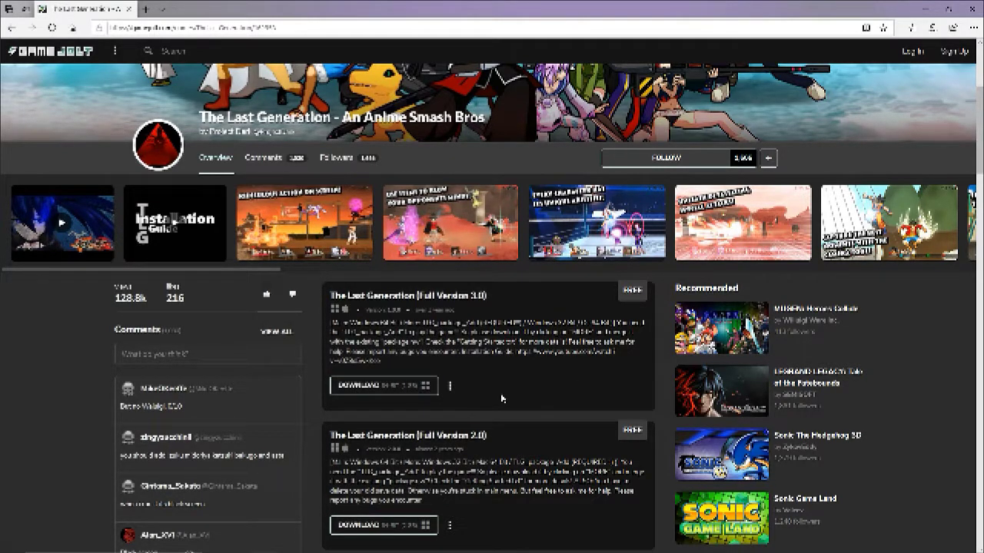
click(450, 385)
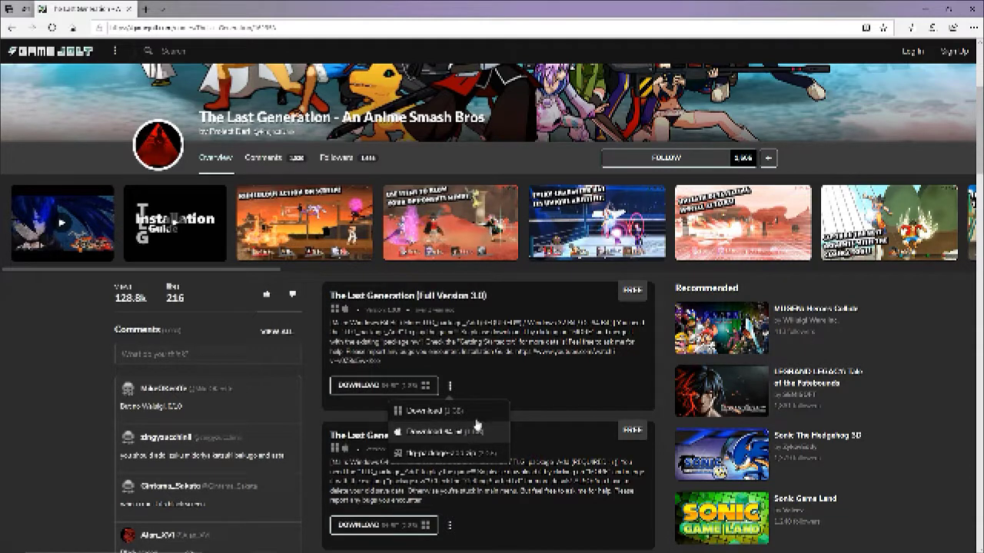
click(544, 365)
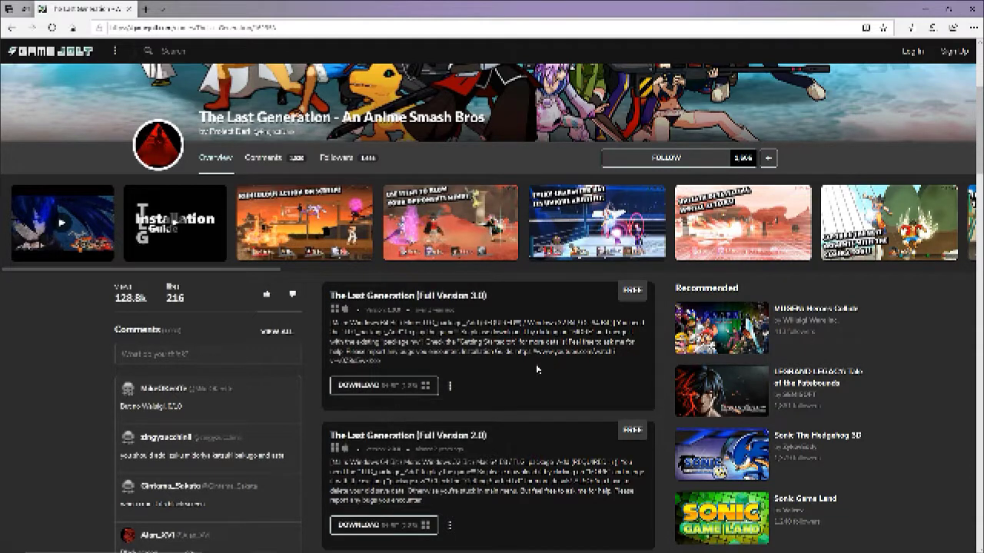
Download the Full Version 3.0 build and save the zip file to the computer.
click(397, 394)
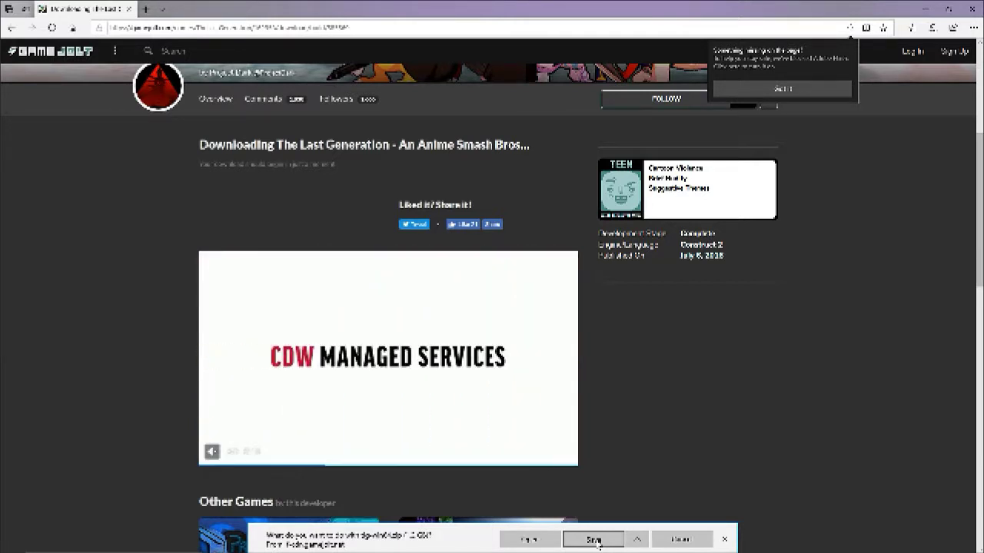
click(593, 541)
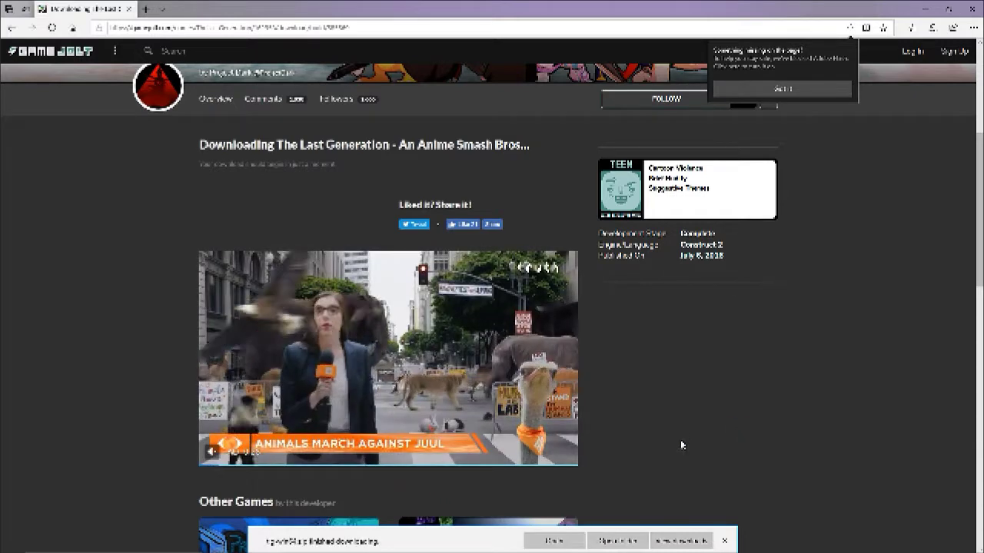
Show the downloaded archive in Downloads and create a desktop folder named 'Untitled'.
click(623, 541)
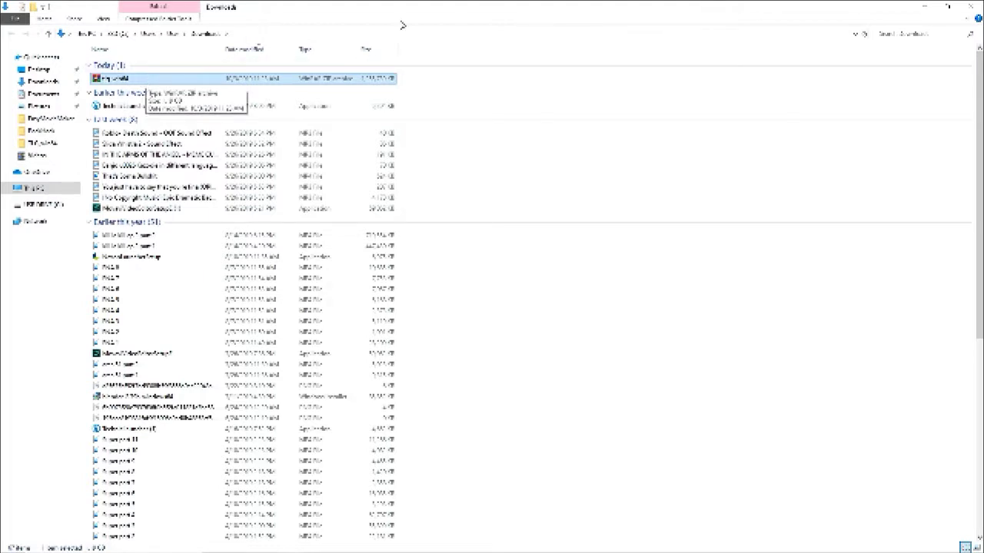
drag(527, 13, 525, 146)
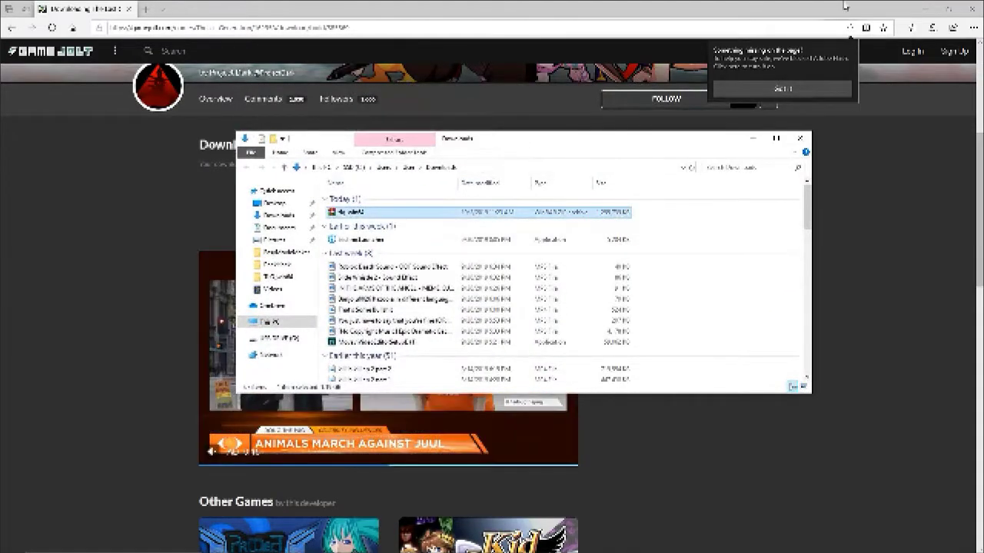
key(super+Home)
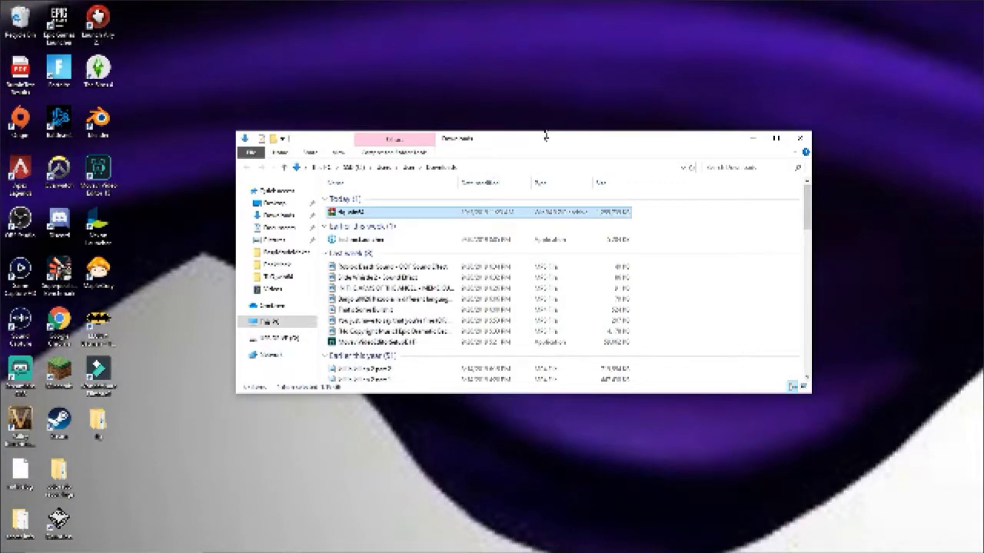
drag(546, 136, 558, 167)
right_click(509, 48)
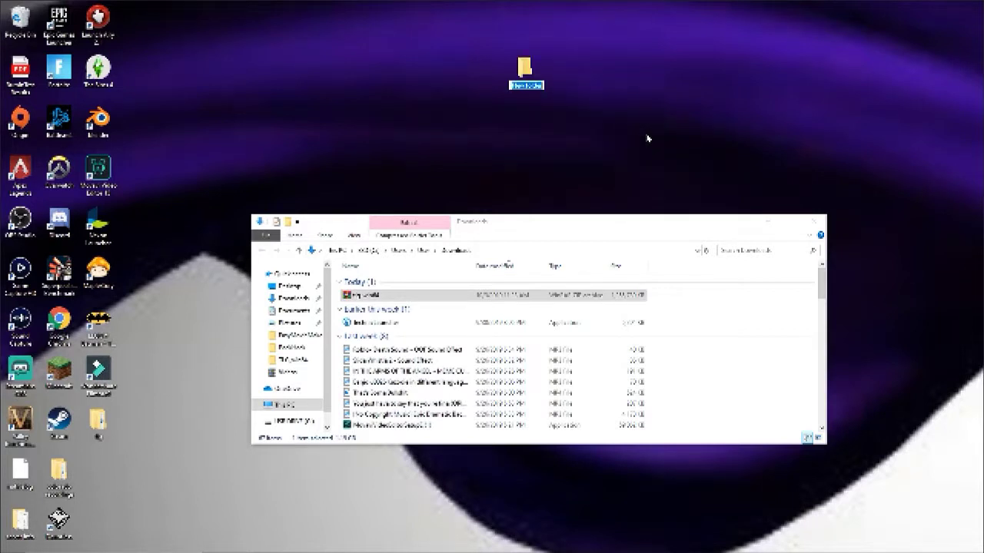
key(BackSpace)
text(Untitled)
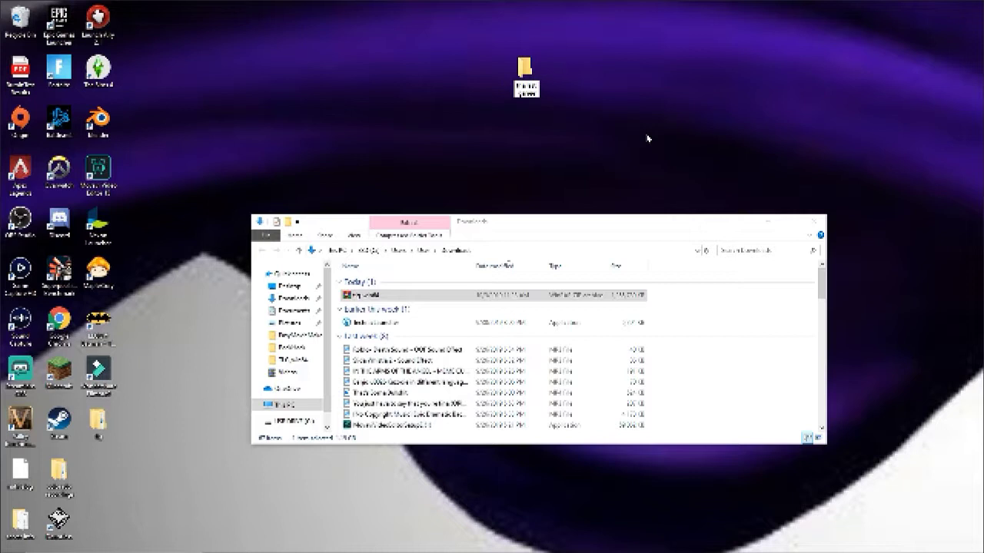
key(Return)
Move the zip archive from Downloads into the Untitled folder, then open that folder.
click(619, 89)
click(377, 294)
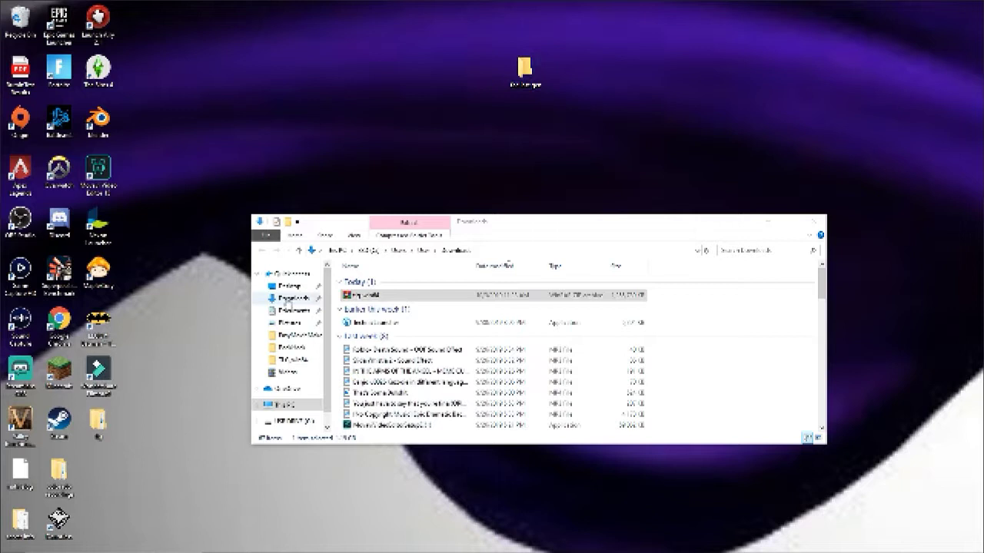
drag(368, 298, 528, 73)
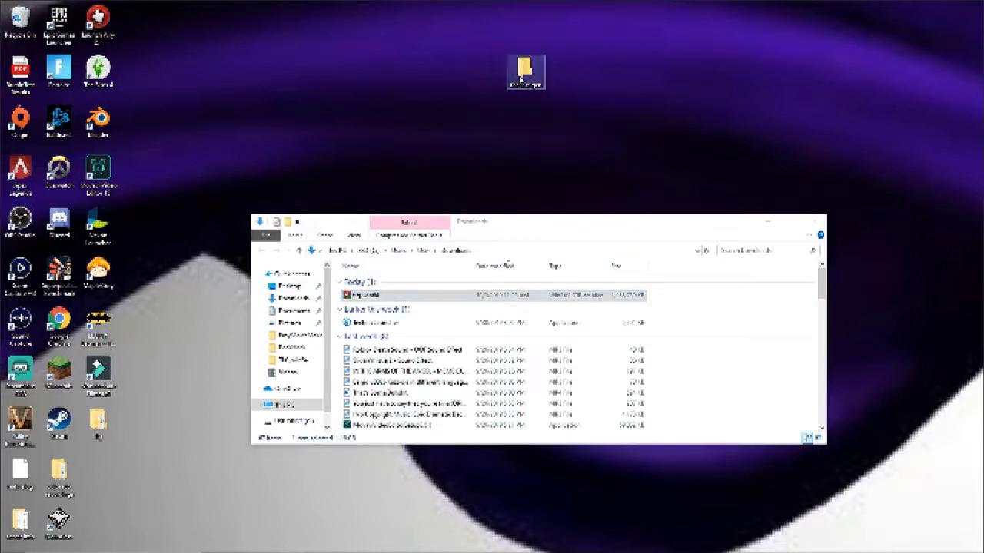
click(817, 223)
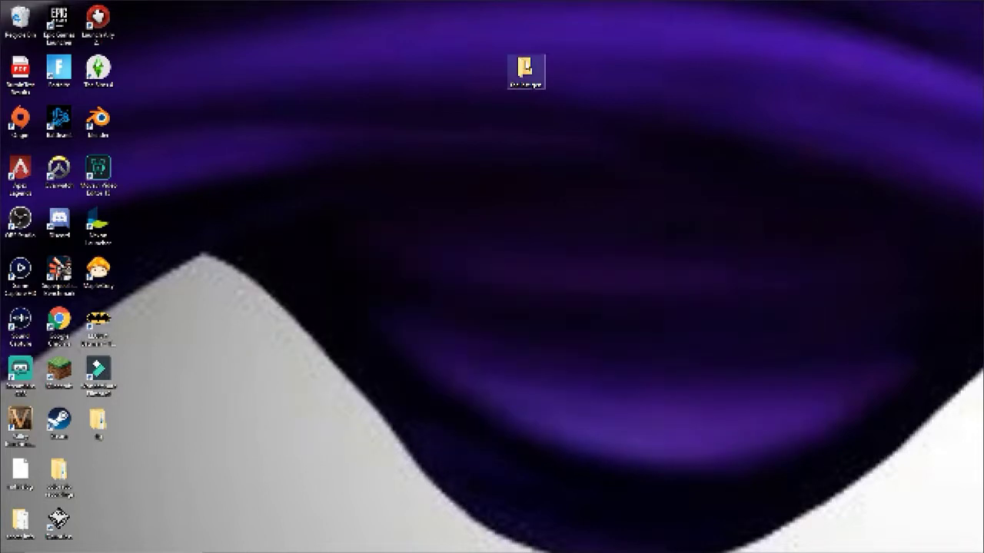
drag(527, 73, 416, 188)
double_click(416, 176)
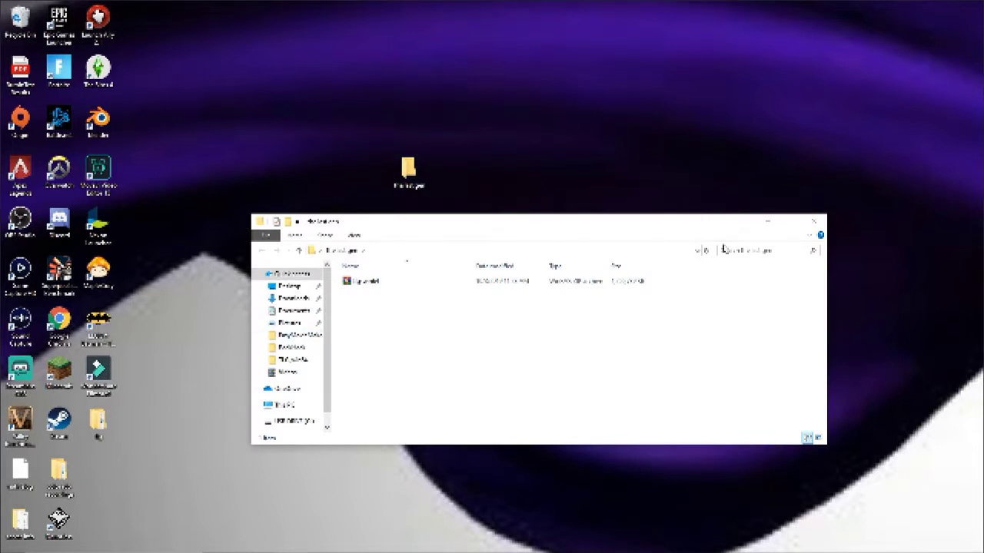
Maximize the Untitled folder window and bring up the zip archive's context menu.
click(791, 221)
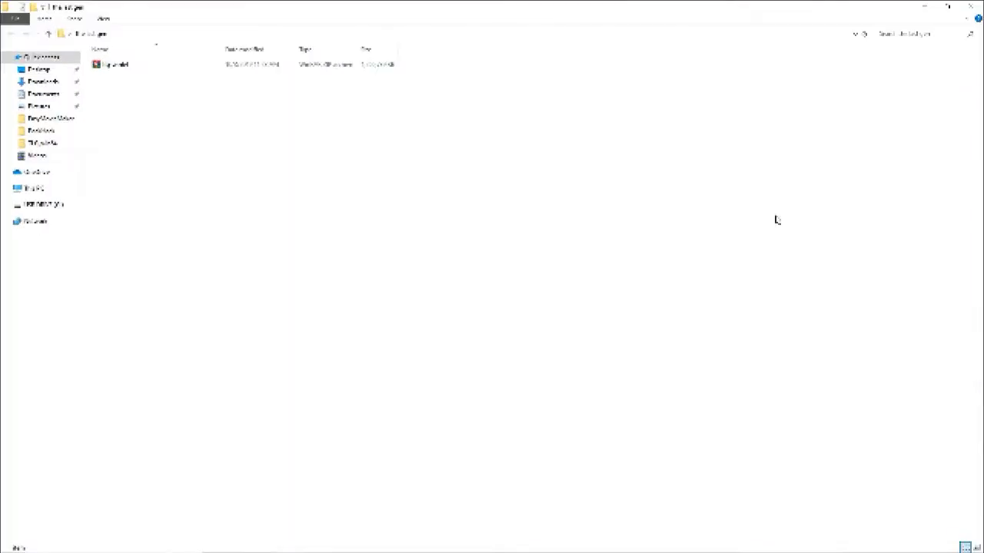
right_click(123, 70)
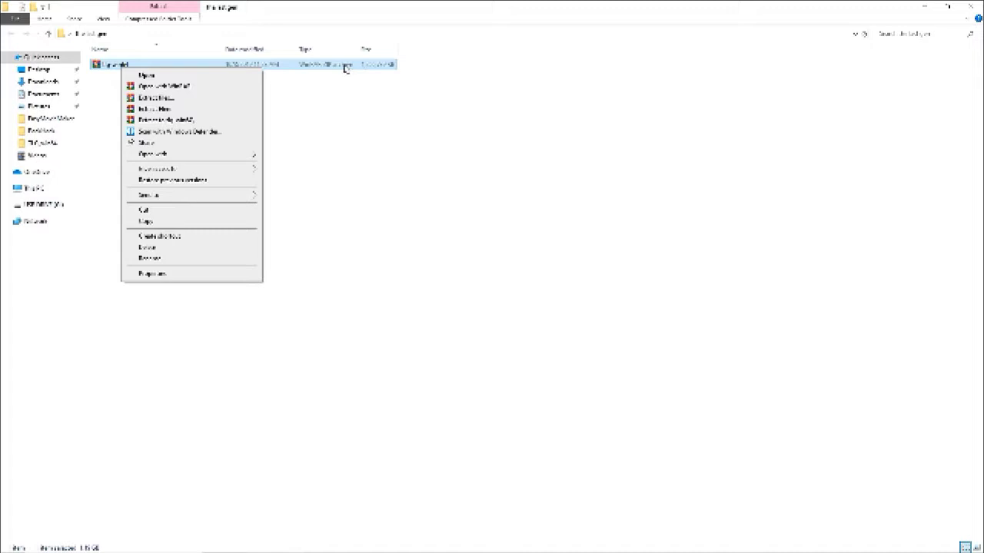
Extract the archive here with WinRAR and dismiss the Windows Update notification.
click(156, 109)
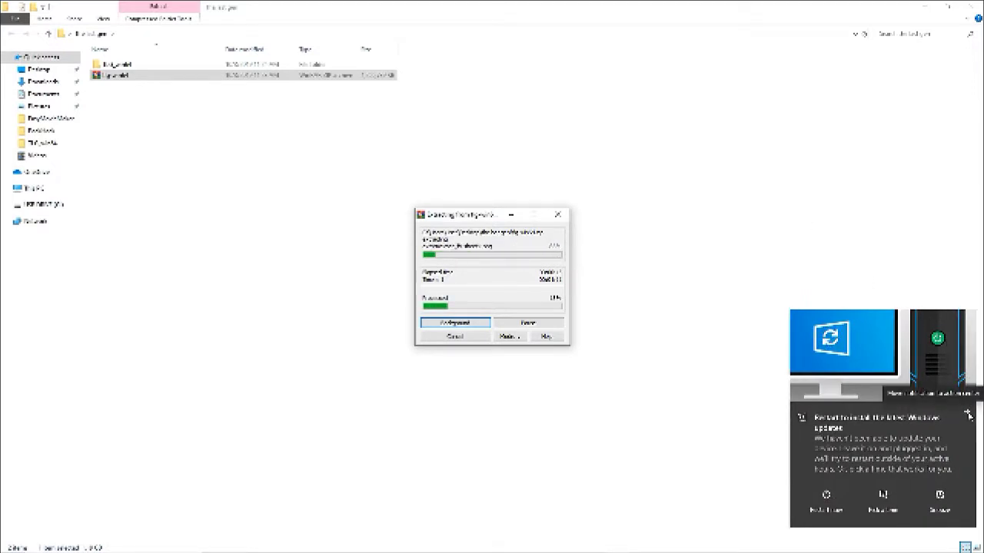
click(968, 415)
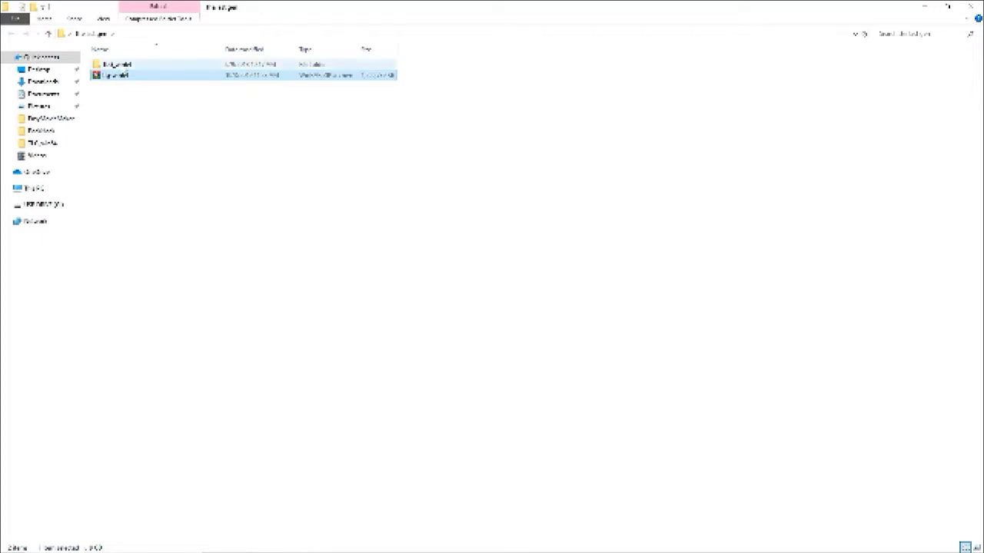
Look inside the extracted Lbj_model folder, go back to Untitled, and minimize File Explorer.
double_click(124, 66)
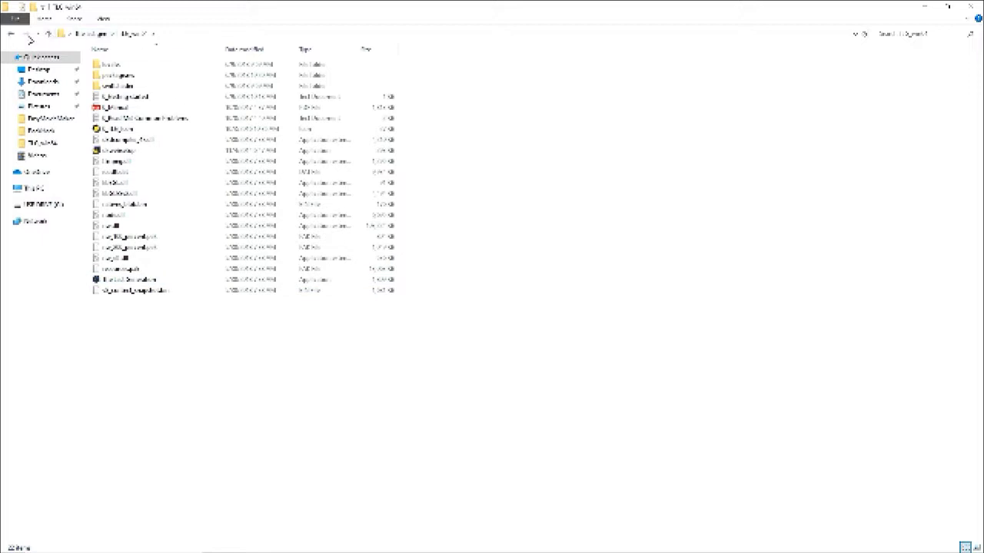
click(10, 34)
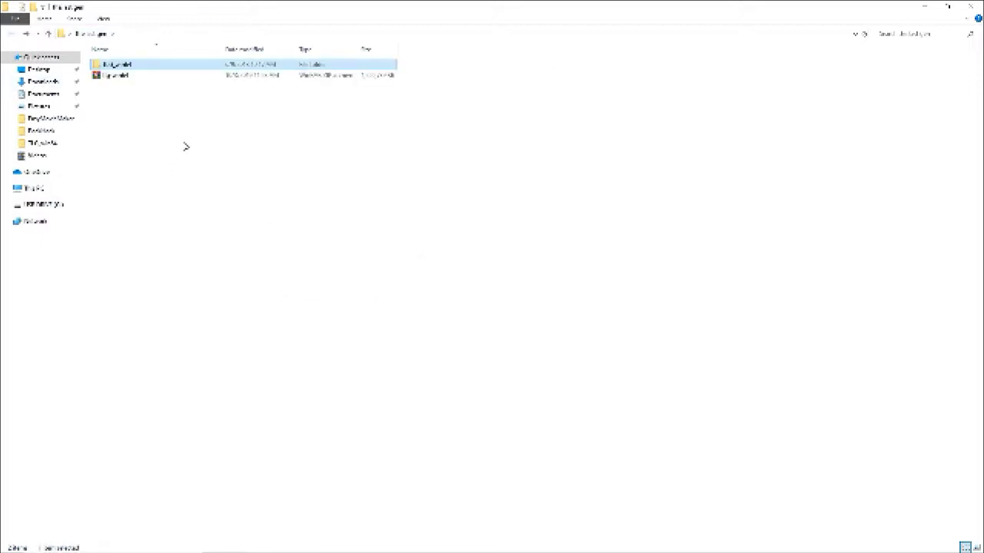
click(922, 7)
Back on the game's Game Jolt page, start downloading the Full Version 3.0 package add-on.
mouse_move(642, 550)
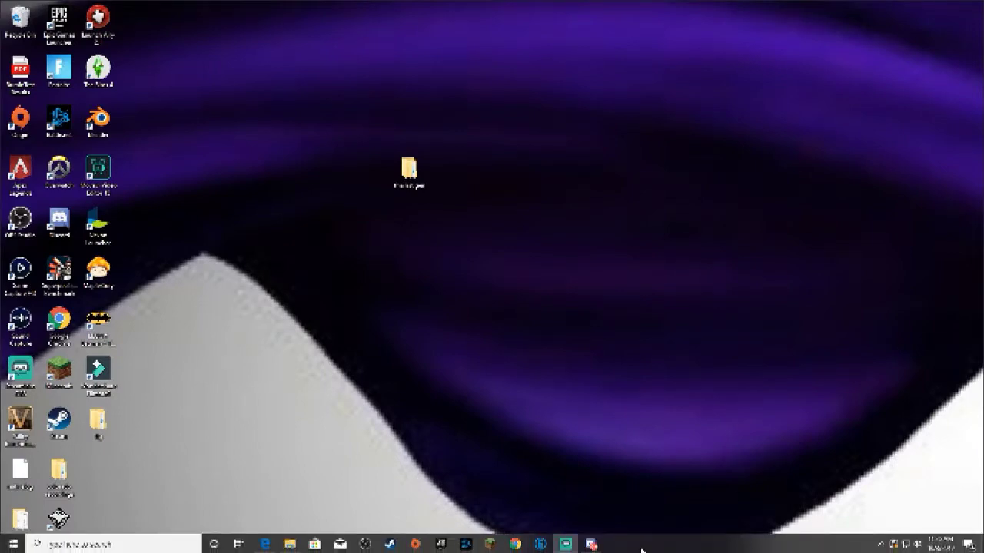
click(264, 544)
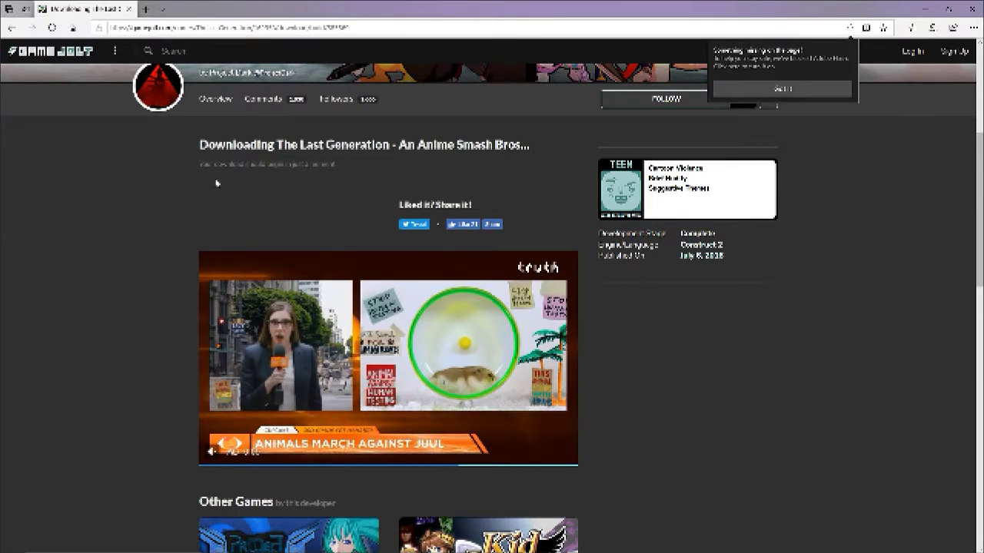
click(10, 30)
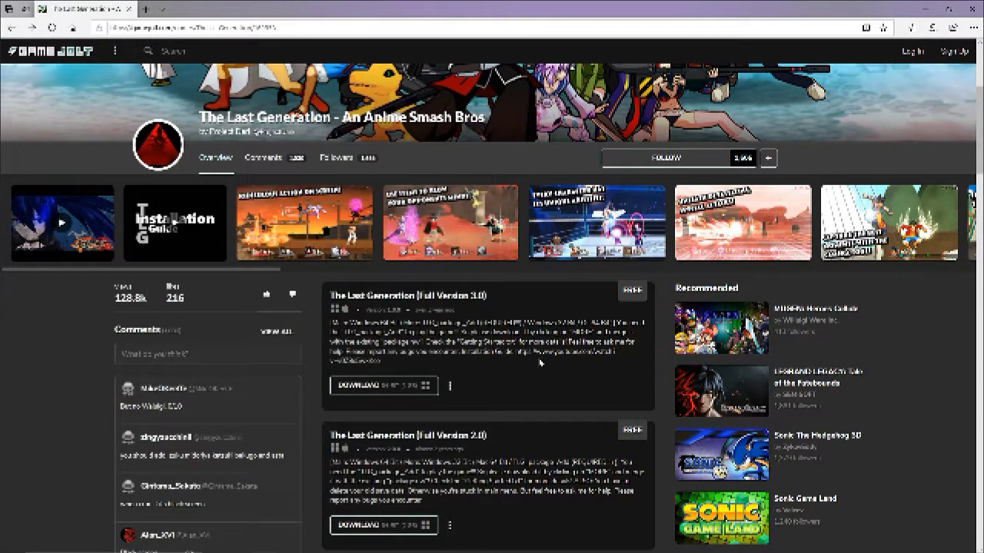
scroll(540, 362, down, 1)
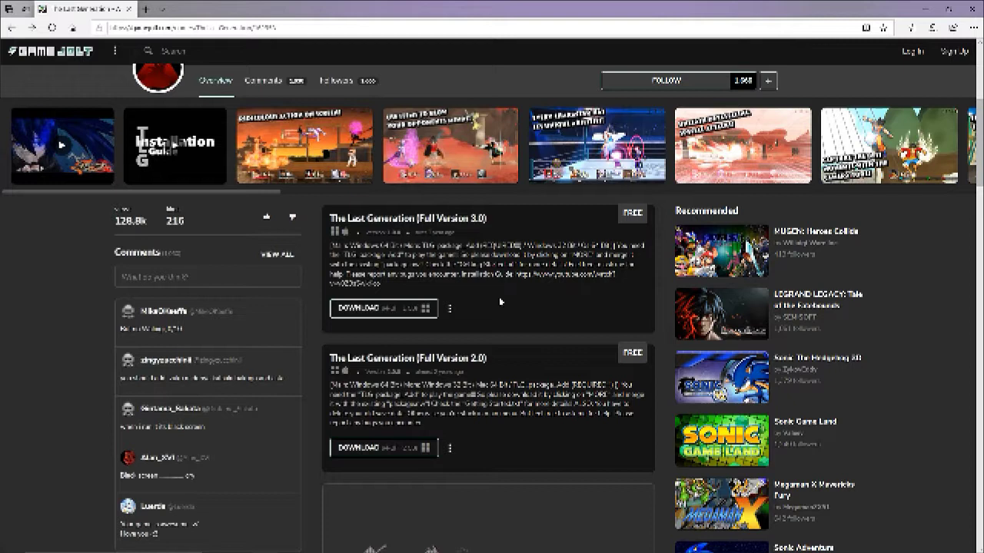
click(449, 309)
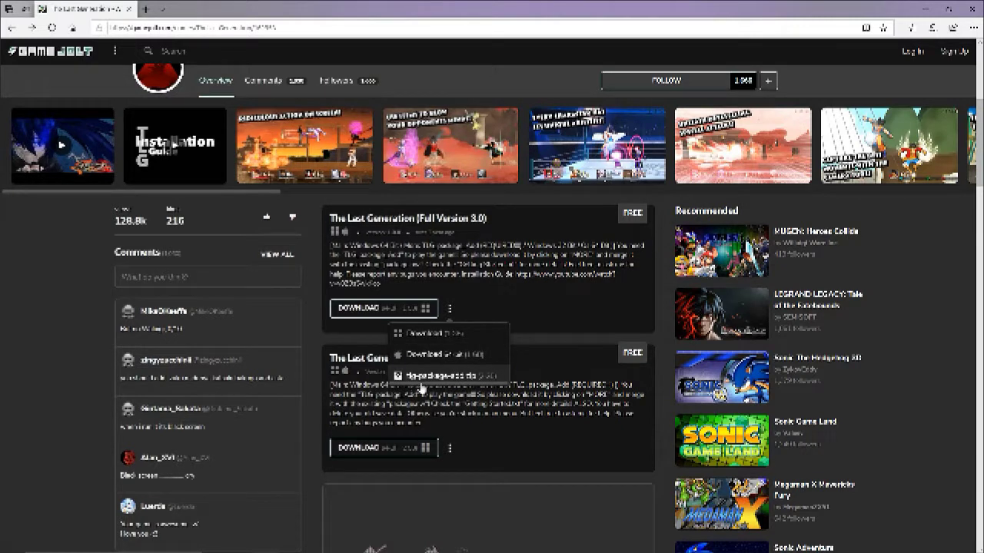
click(486, 381)
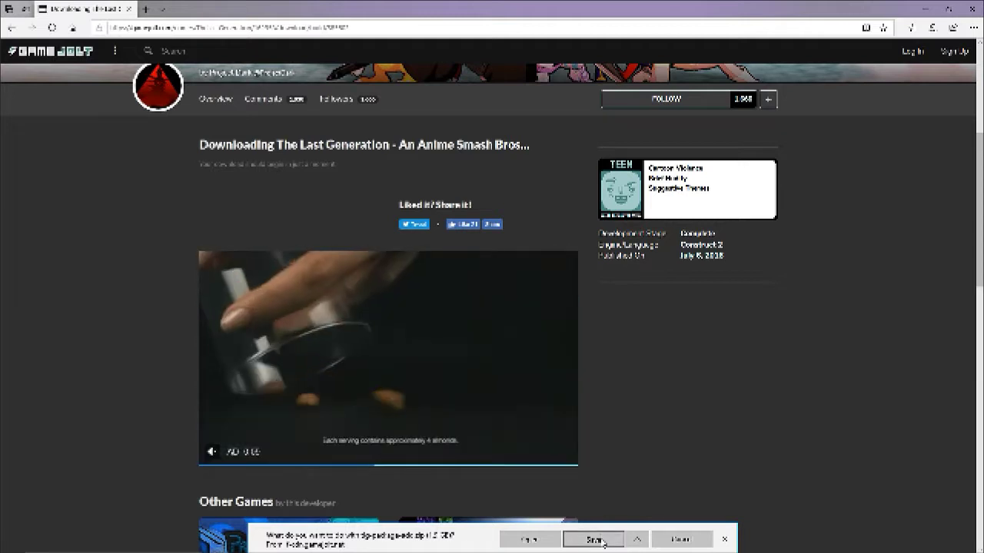
Save the package add-on file, minimize the browser, and lower the Downloads window slightly.
click(593, 540)
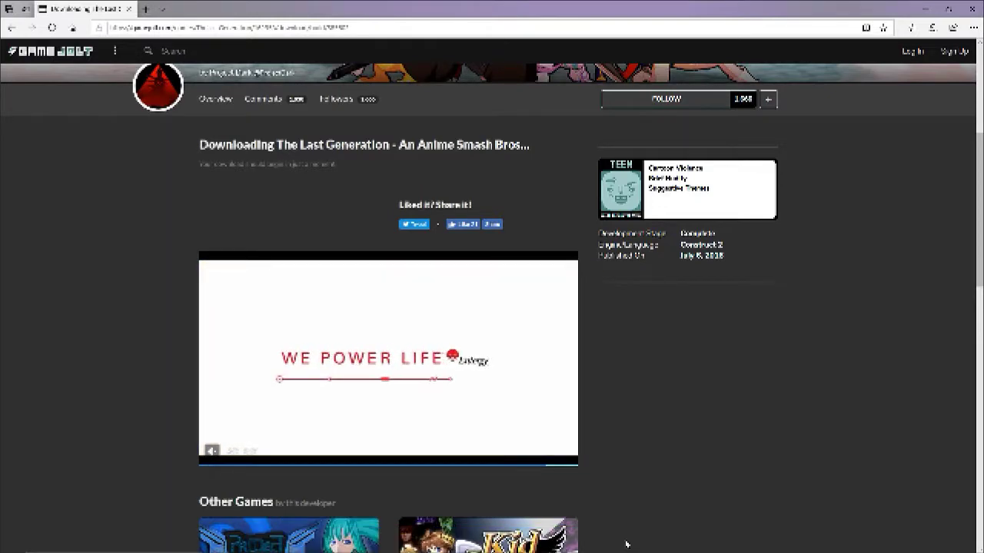
click(927, 10)
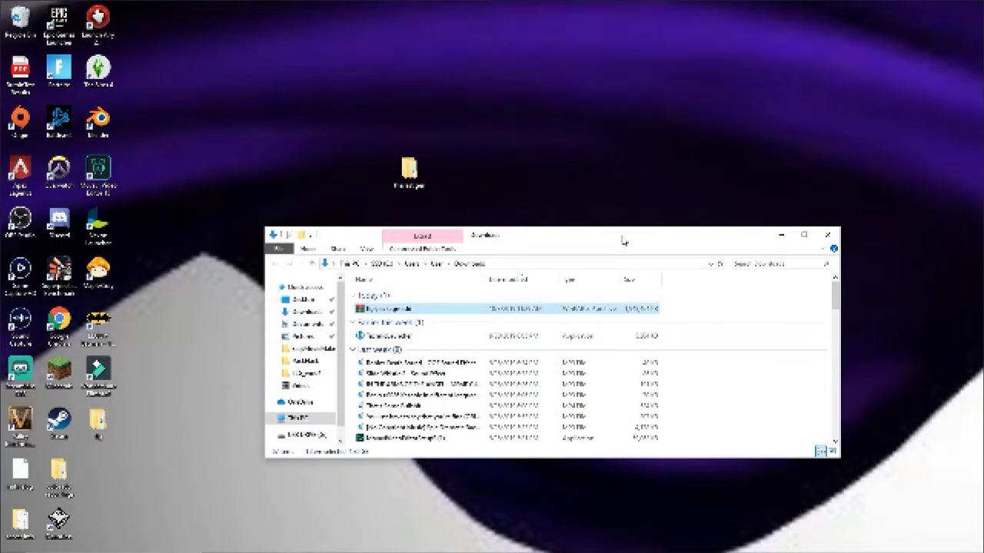
drag(622, 241, 618, 262)
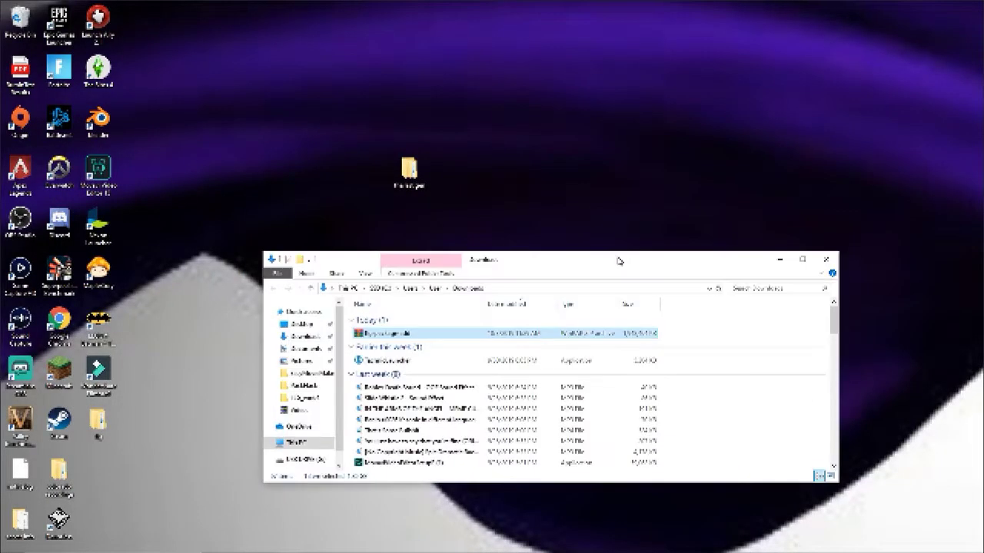
Create a desktop folder named 'sub', move the add-on archive into it, and close Downloads.
right_click(550, 129)
mouse_move(599, 222)
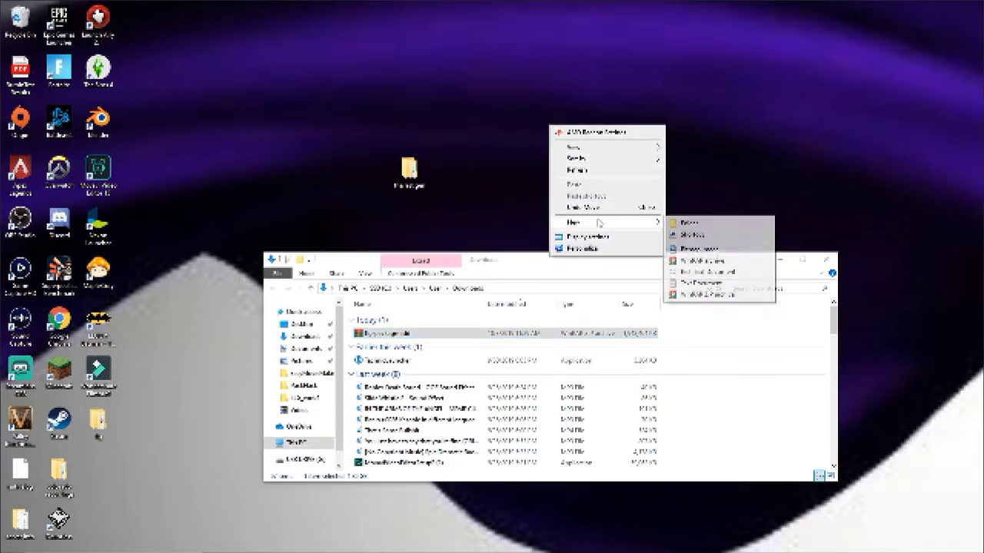
click(680, 223)
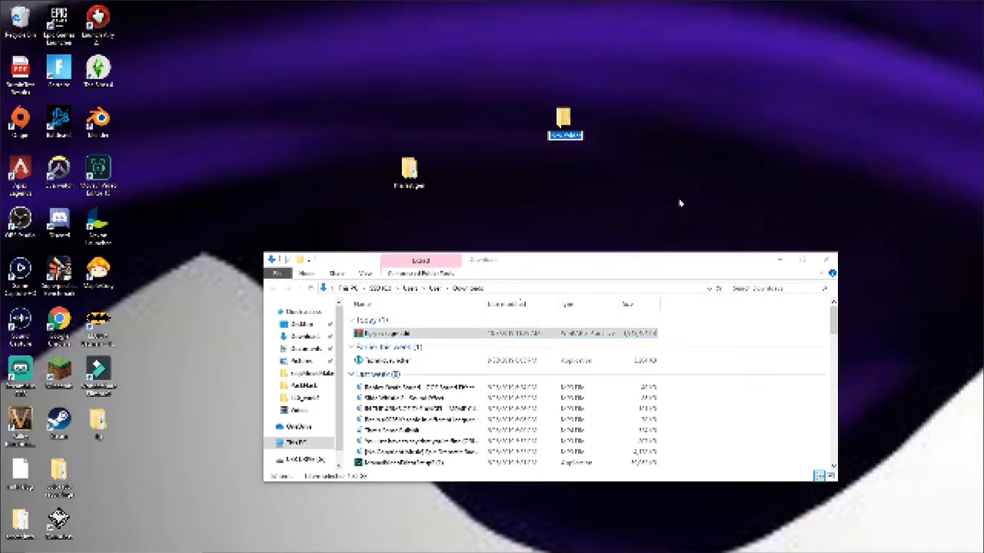
key(BackSpace)
click(416, 336)
drag(416, 336, 563, 119)
click(826, 259)
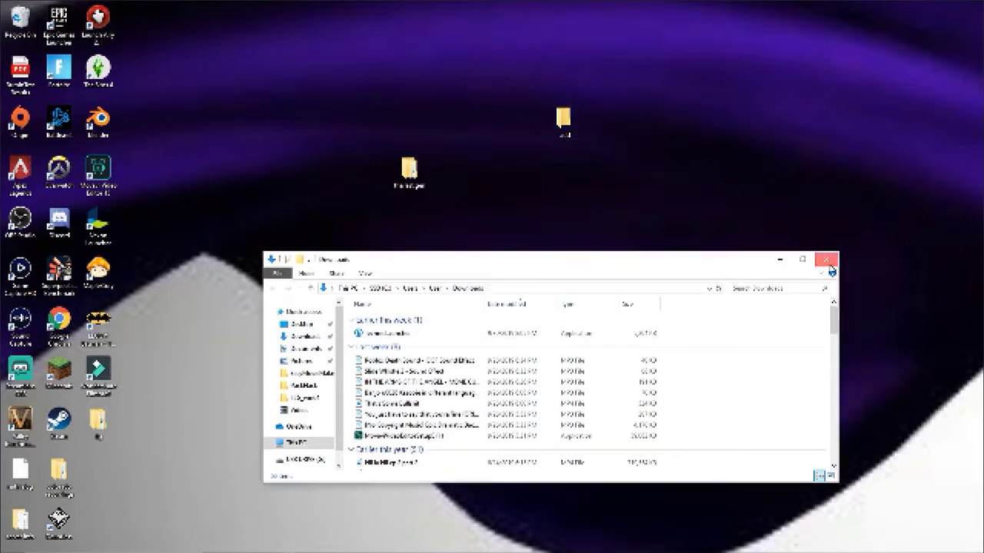
Open the sub folder, extract the add-on archive there, and maximize the window.
double_click(555, 123)
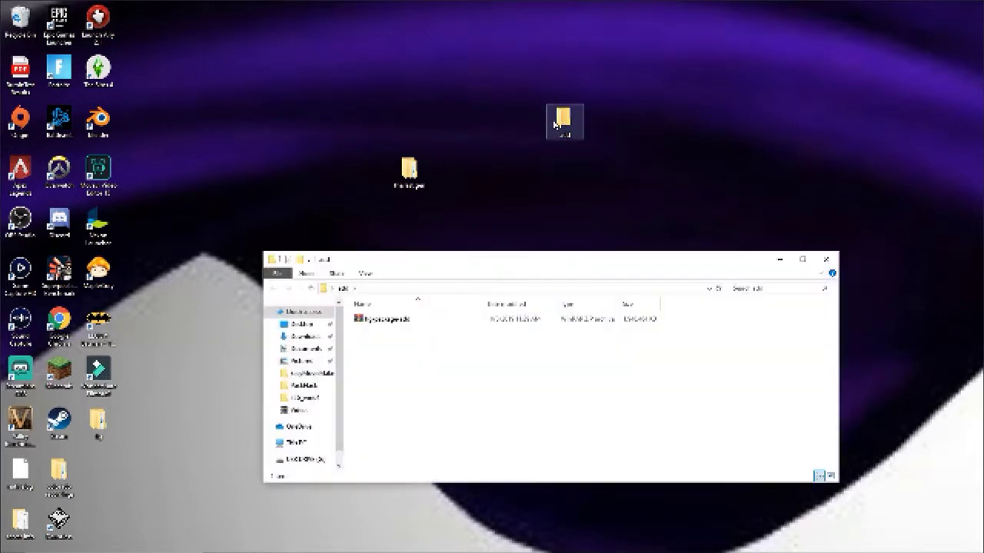
right_click(381, 318)
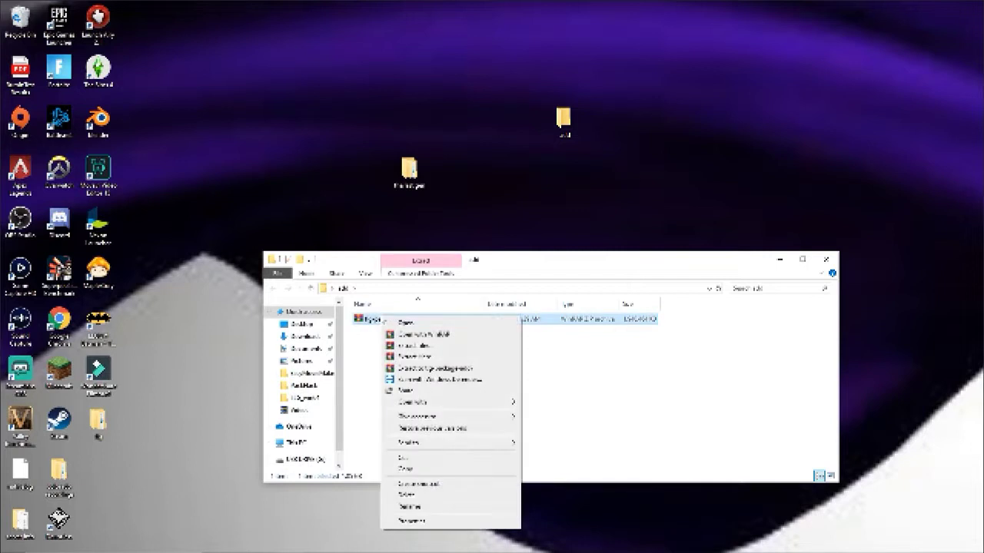
click(448, 358)
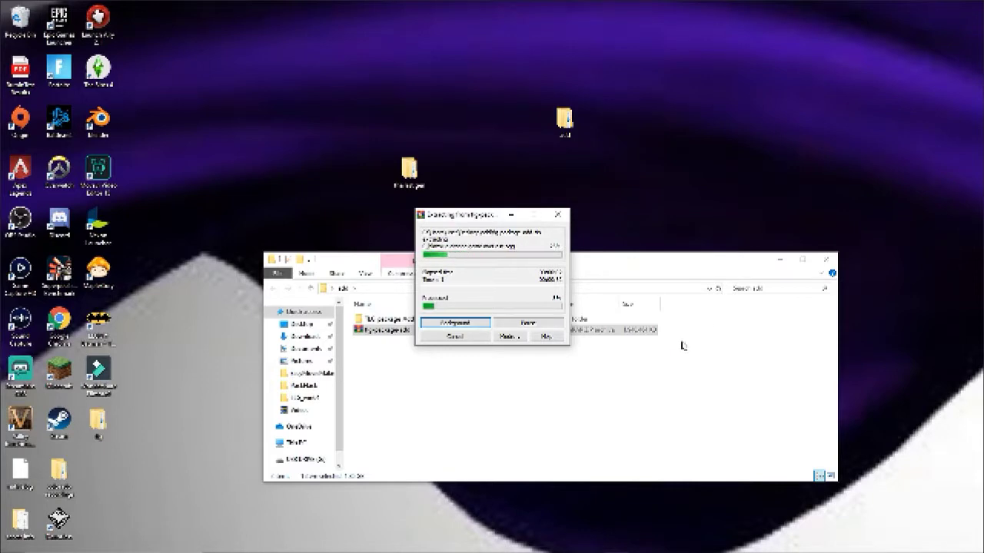
click(801, 259)
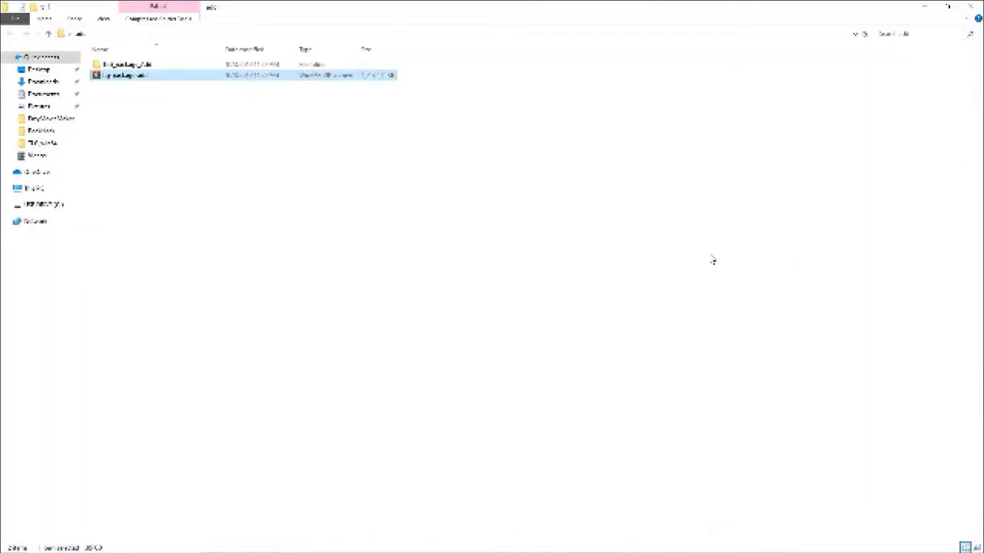
Bring back the WinRAR extraction progress window and let the add-on archive finish extracting in sub.
click(616, 544)
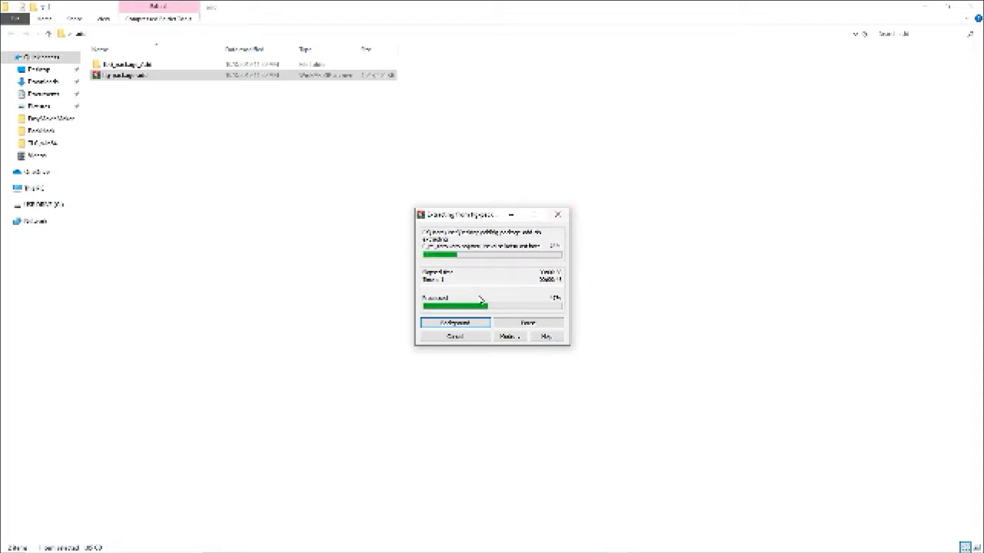
drag(463, 215, 435, 207)
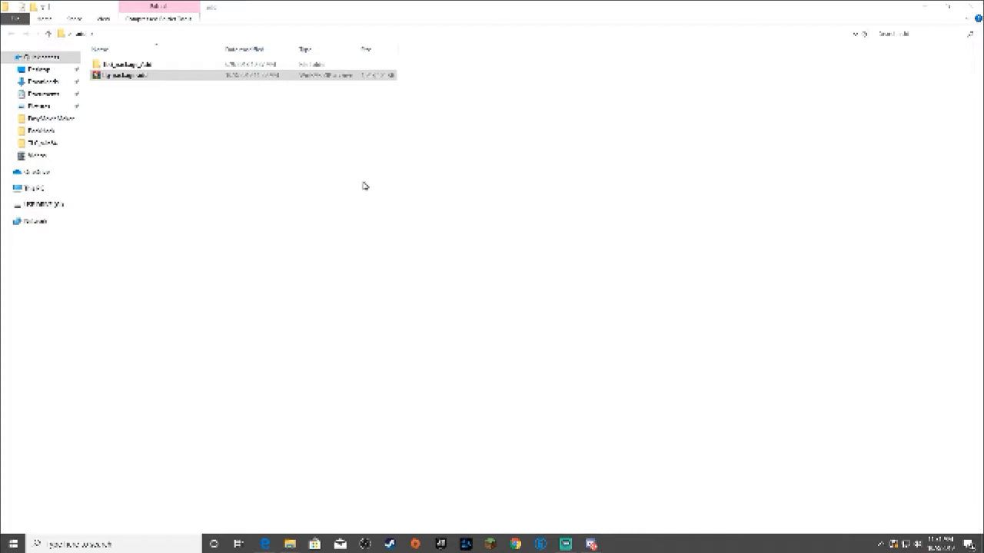
Open the Fakecylinder folder and its game folder in a separate Explorer window beside sub.
drag(546, 6, 682, 206)
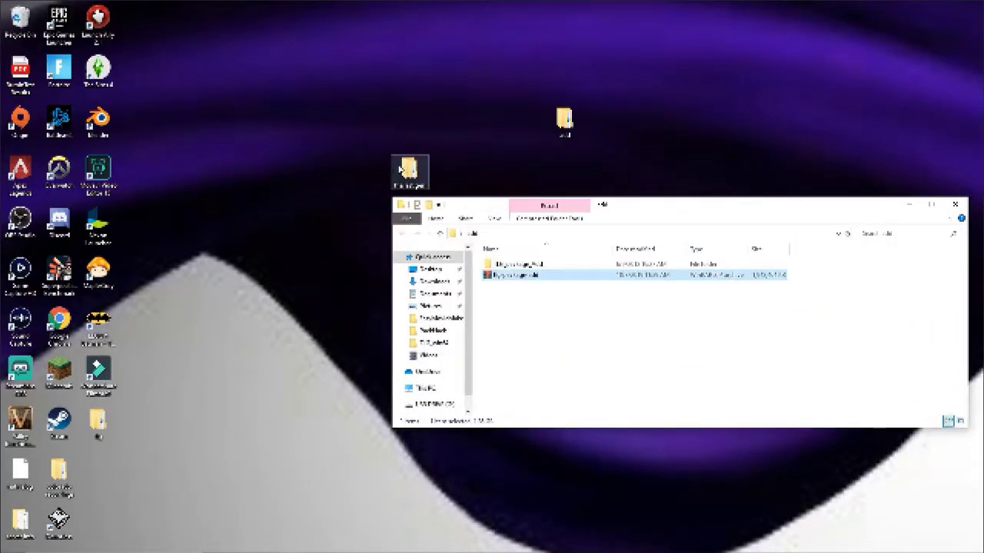
double_click(409, 169)
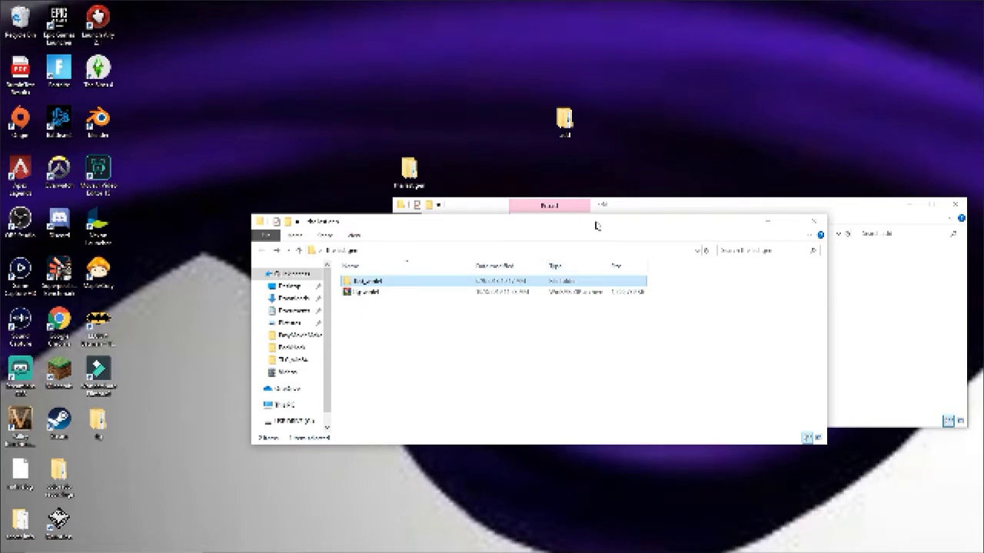
drag(597, 225, 545, 317)
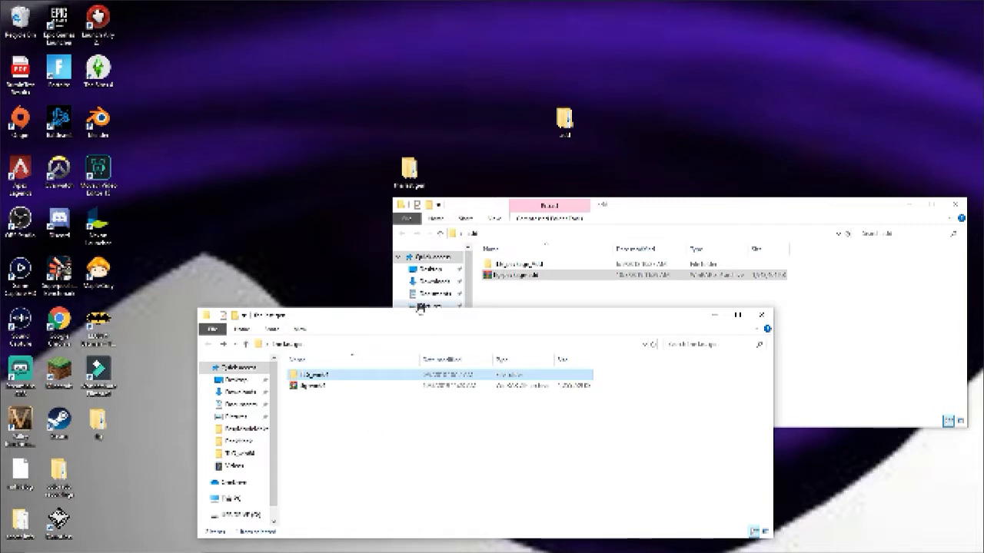
drag(416, 317, 348, 100)
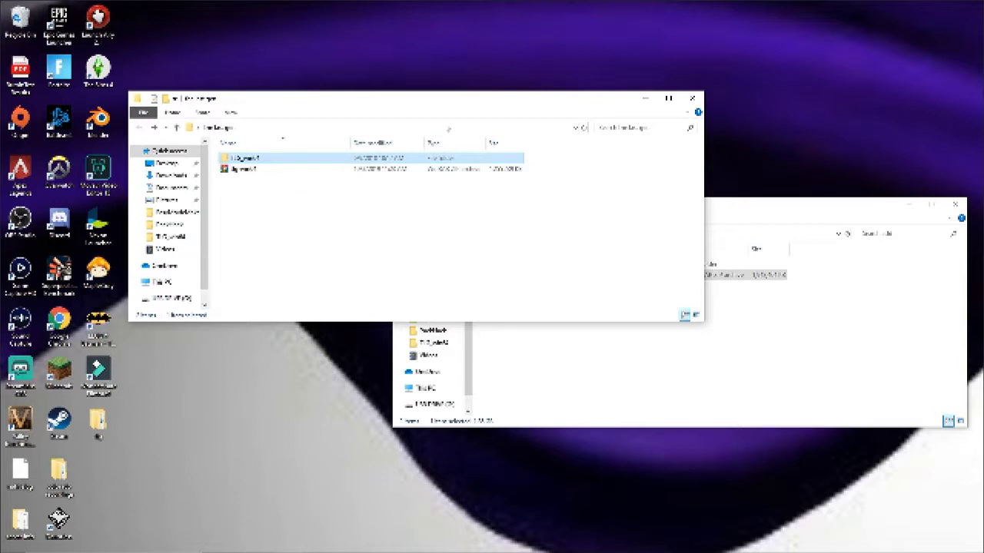
click(817, 335)
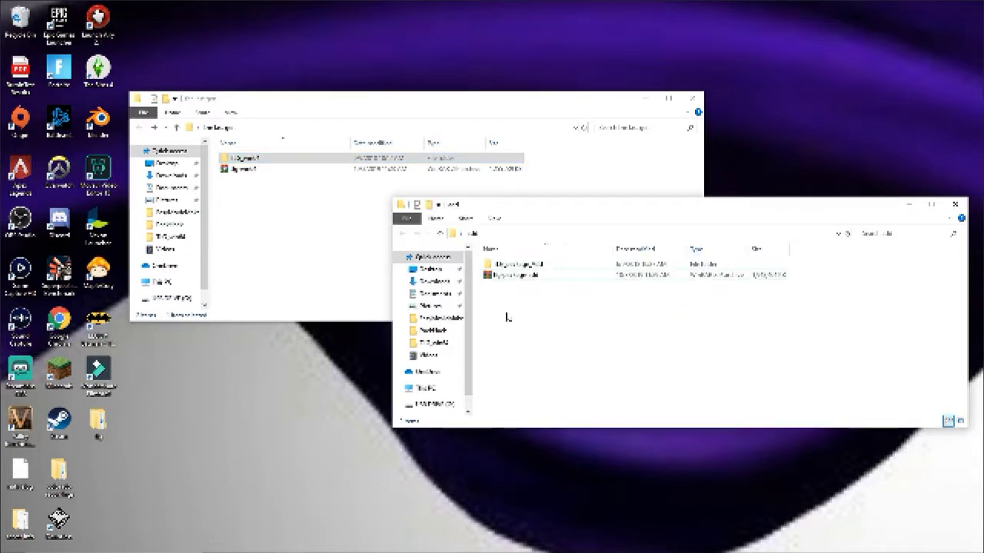
click(397, 99)
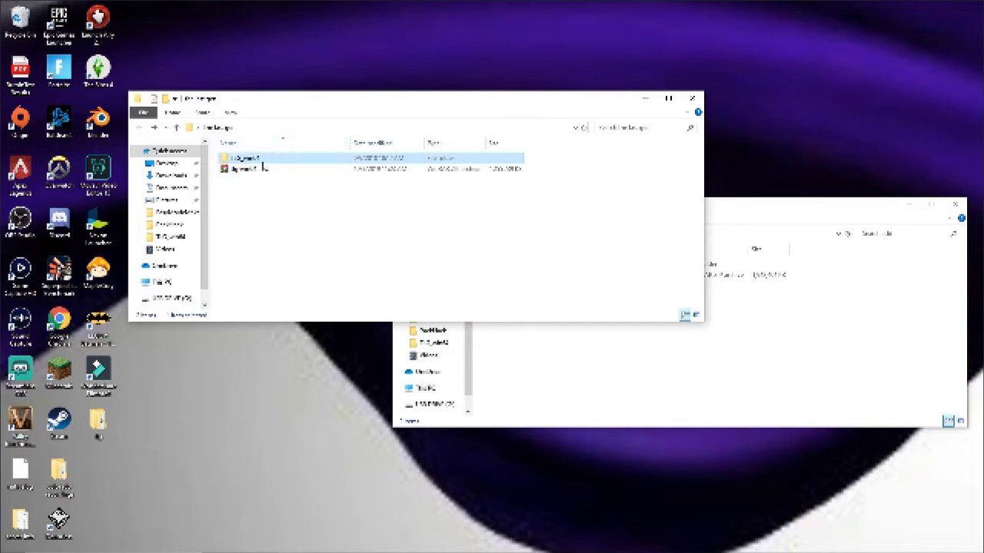
double_click(247, 158)
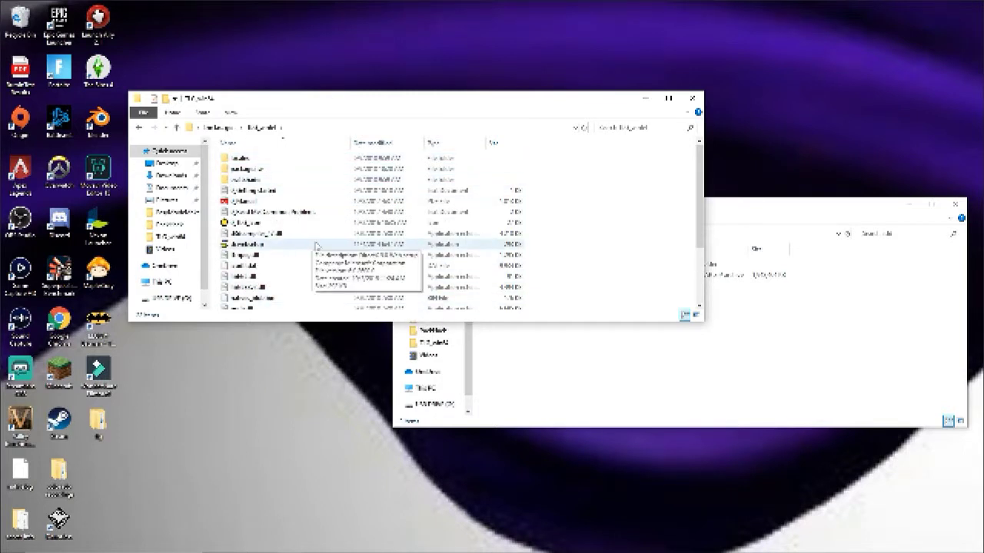
Move package.nw from the extracted folder into the game's Lbj_model folder.
click(828, 208)
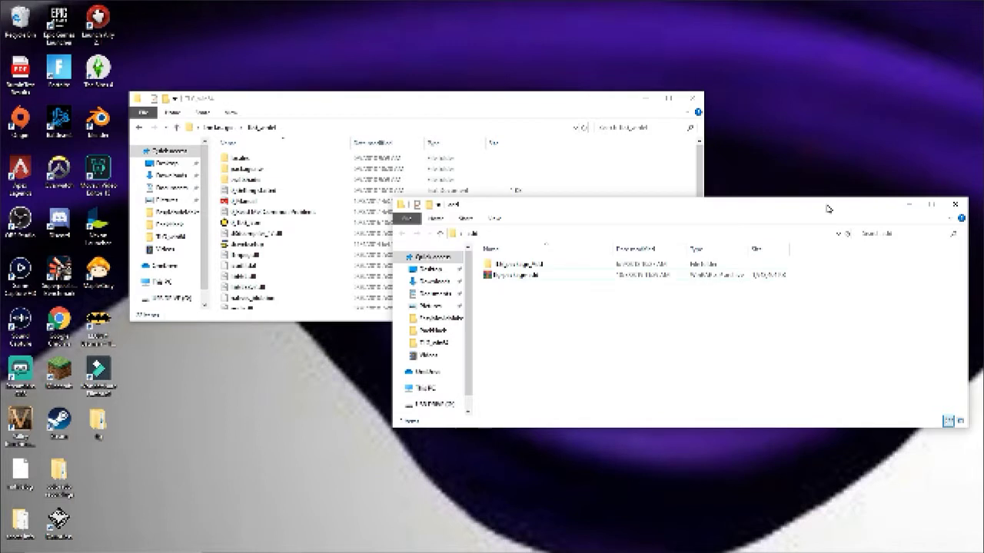
double_click(526, 266)
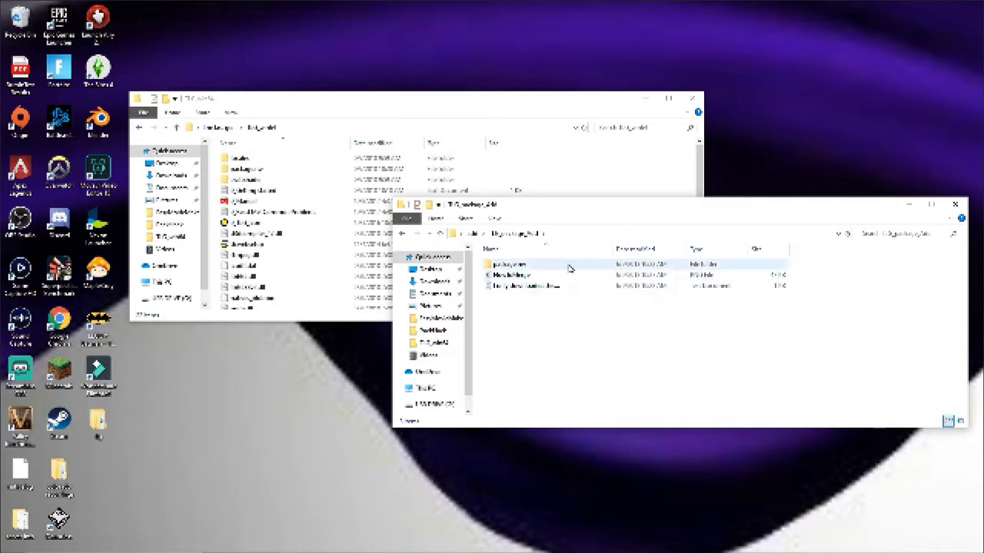
drag(509, 267, 283, 215)
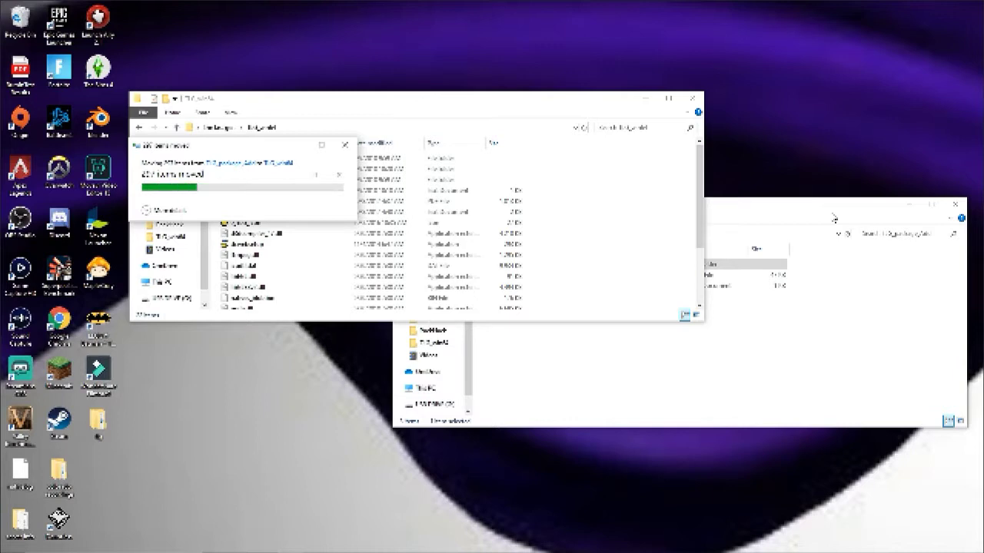
Close the extracted folder's window and delete the leftover sub folder from the desktop.
click(955, 204)
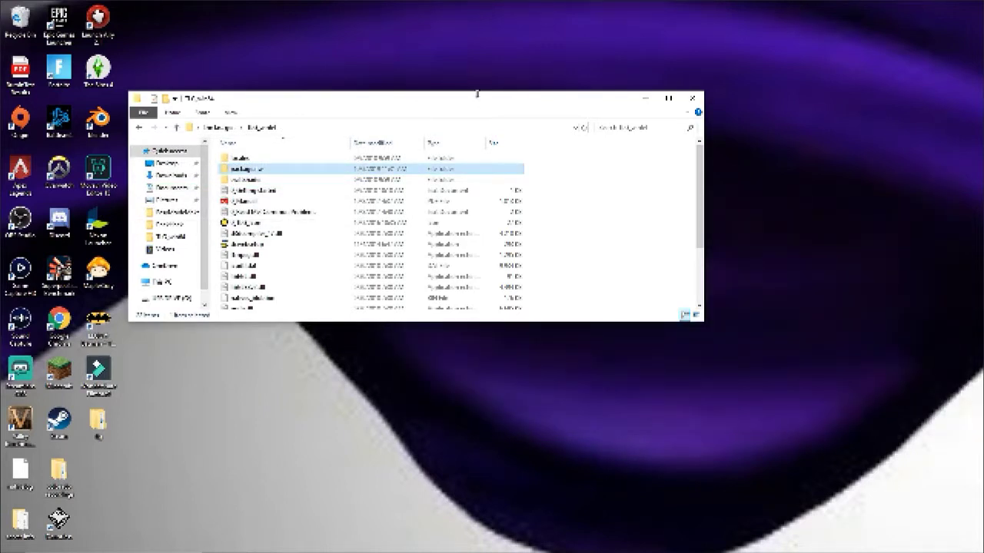
drag(478, 99, 571, 262)
right_click(565, 132)
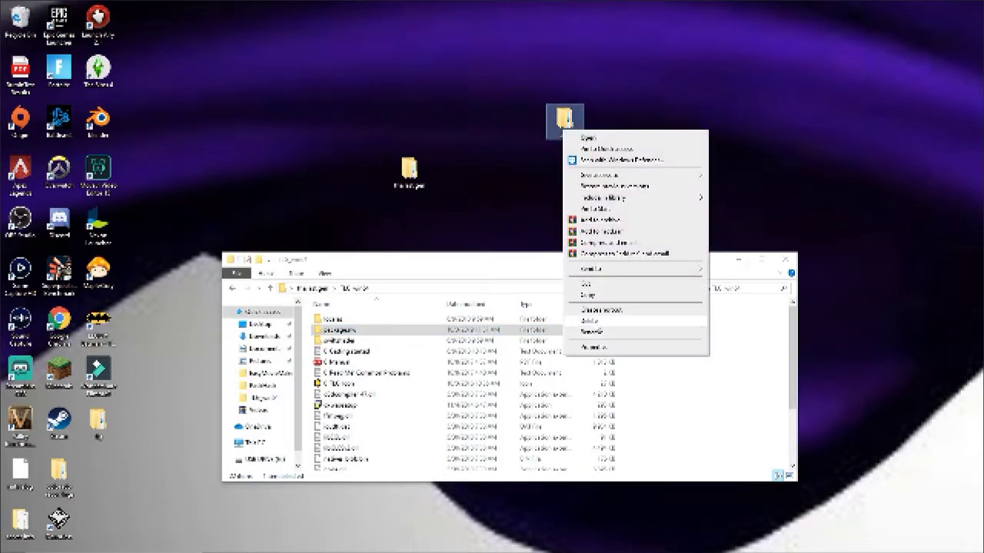
click(590, 322)
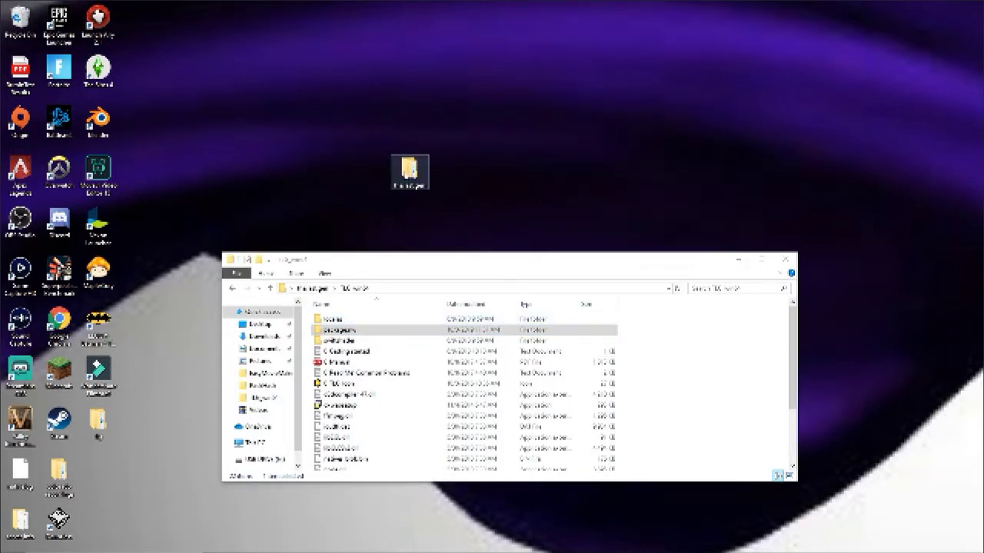
Place Fakecylinder at the top of the desktop icons and maximize the Lbj_model window.
drag(405, 184, 169, 40)
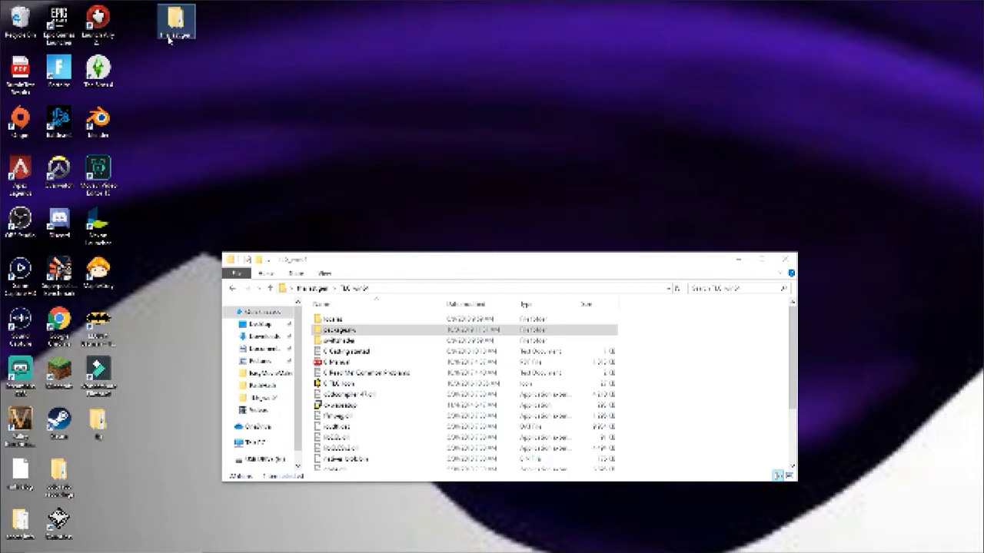
double_click(761, 262)
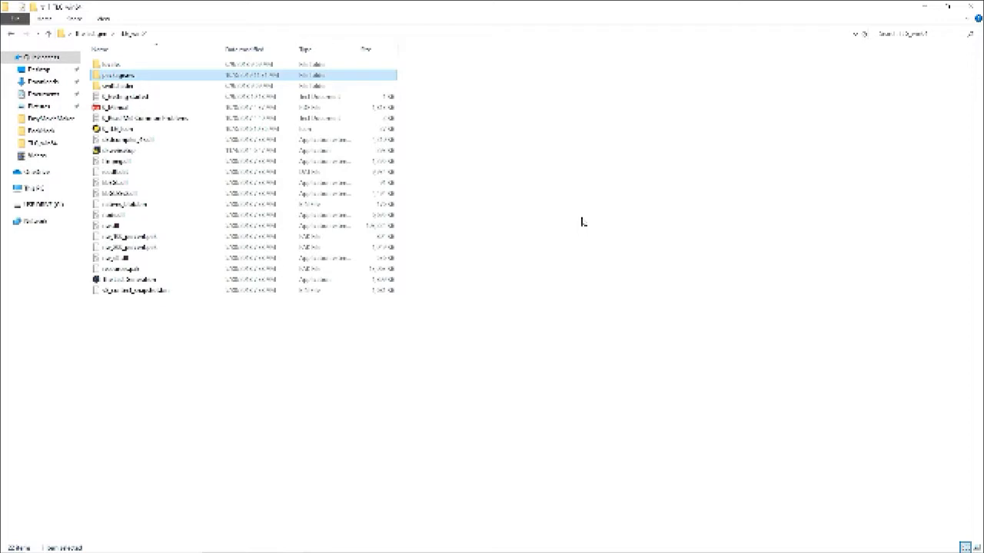
click(699, 273)
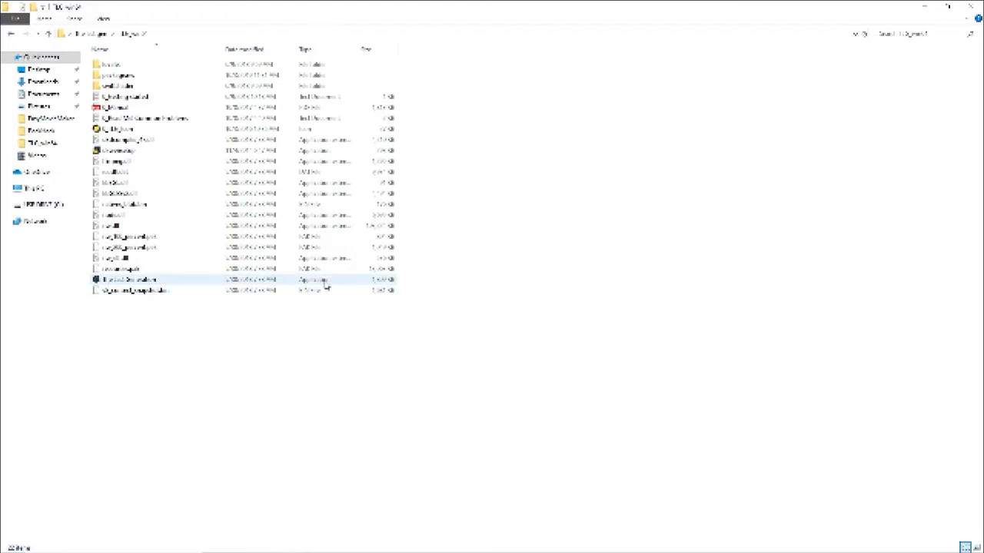
Launch The Last Generation from its application file in Lbj_model and maximize its window.
double_click(162, 281)
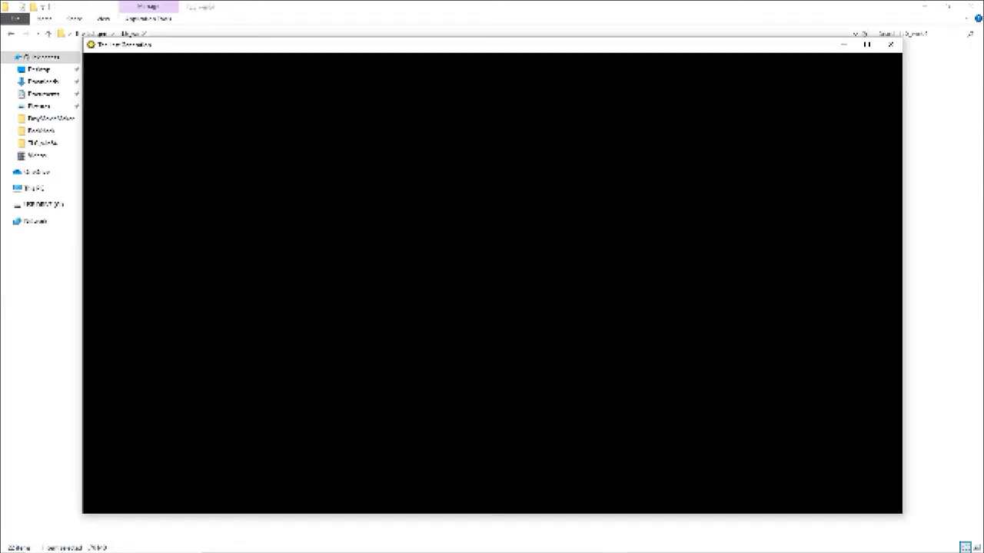
click(866, 44)
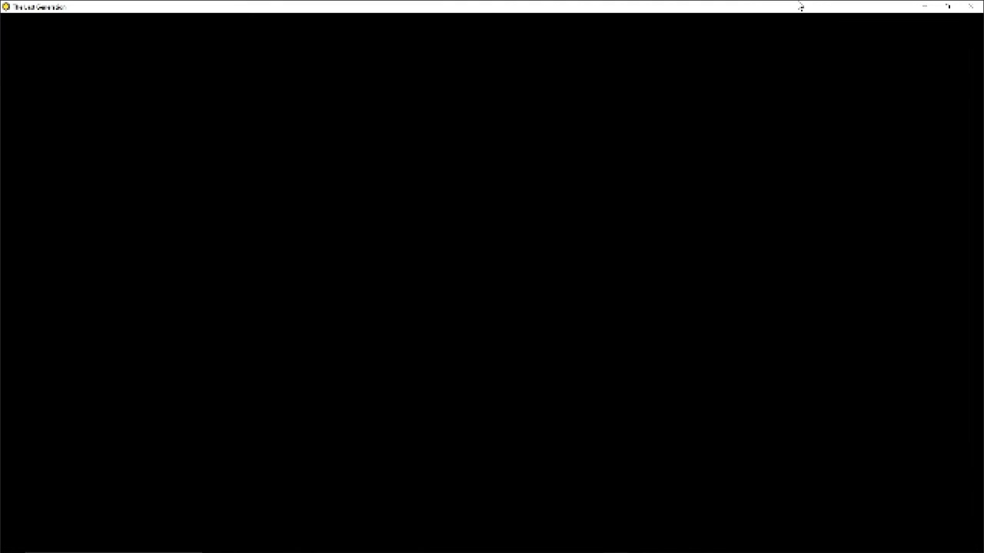